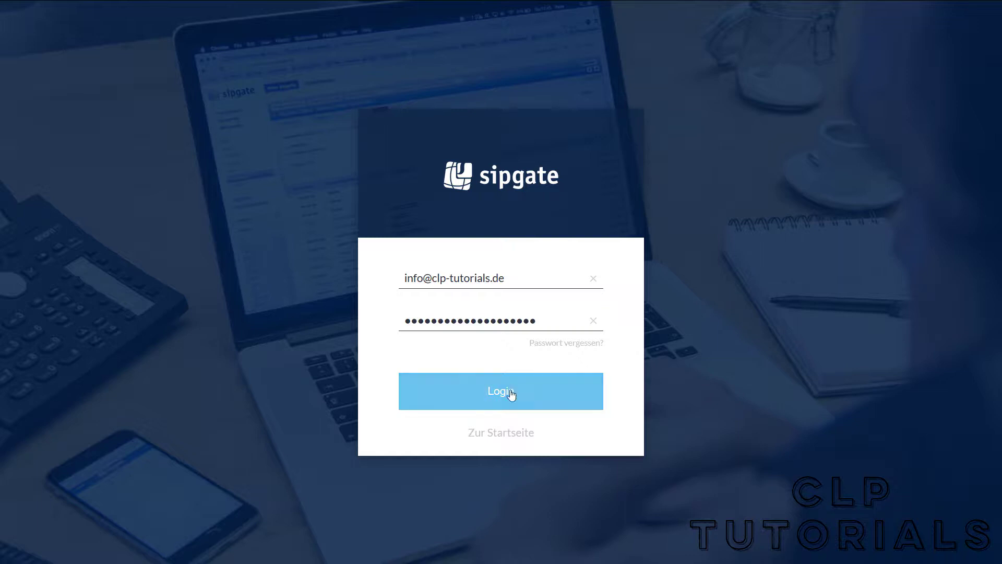
Step: Log in to the sipgate account and start a new telephone system named tiptel 8010
click(533, 397)
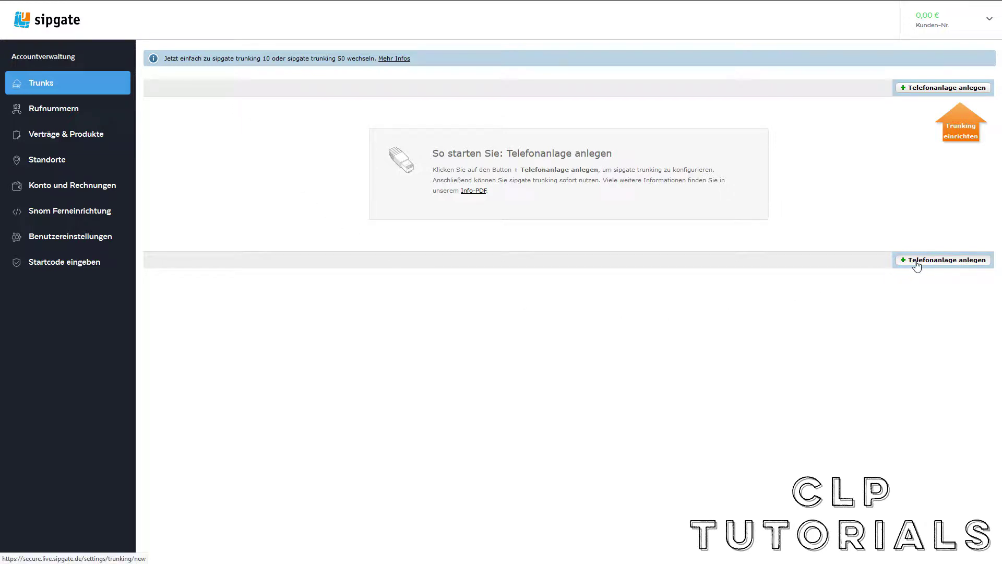
click(968, 263)
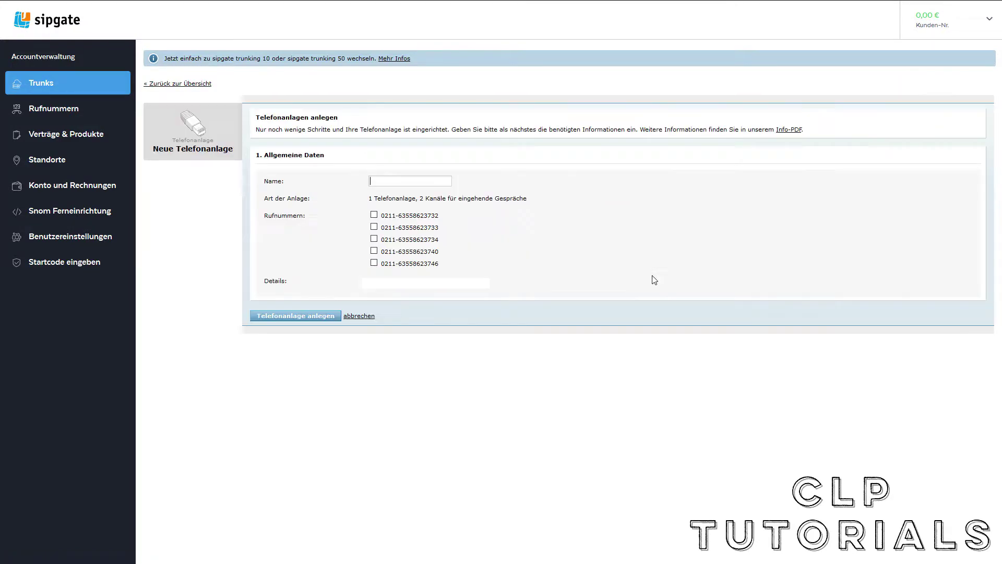
click(406, 181)
text(tiptel 8010)
Step: Assign all five listed phone numbers to the new telephone system and create it
click(374, 215)
click(373, 227)
click(373, 239)
click(374, 251)
click(373, 263)
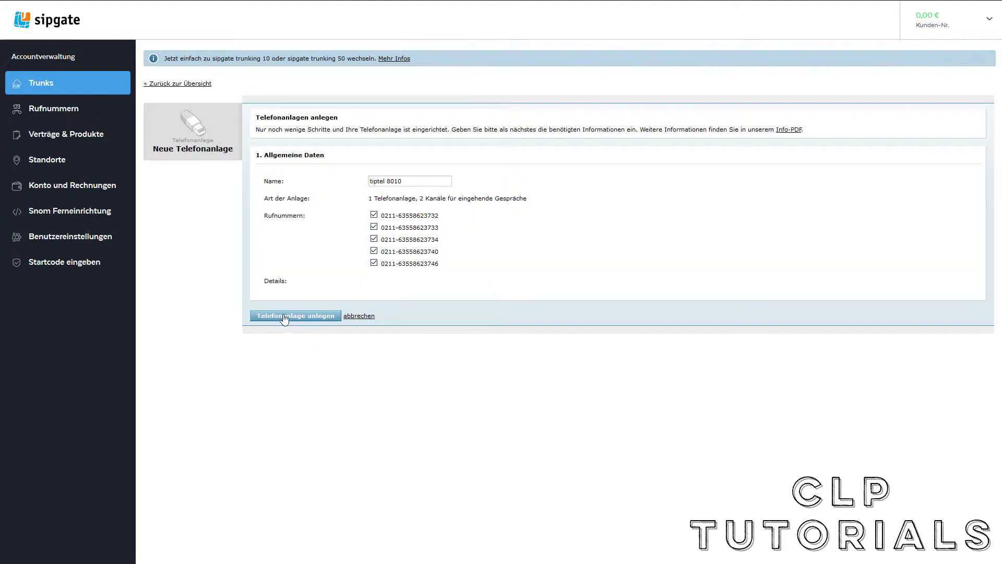
click(316, 316)
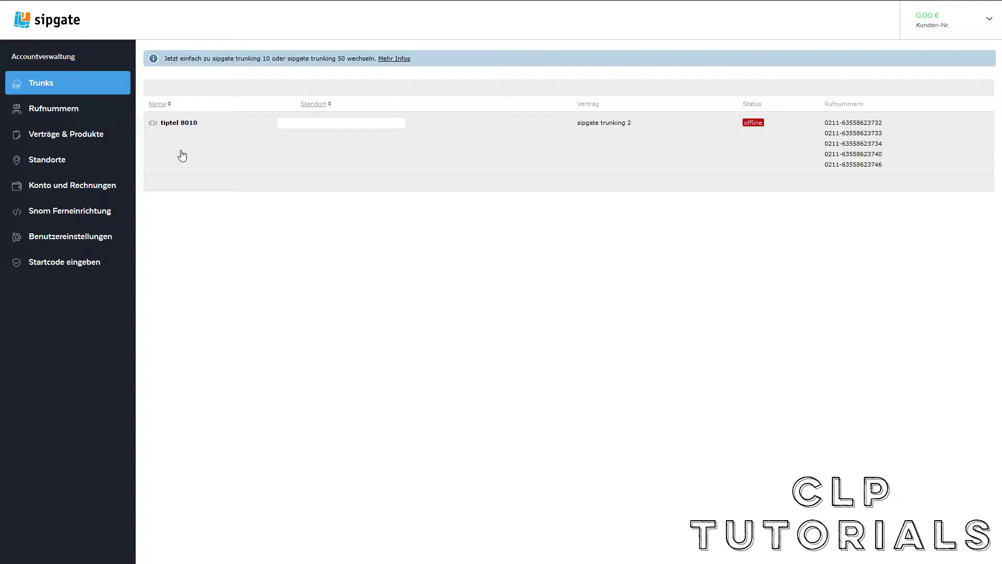
Step: Open the tiptel 8010 trunk's details and look up its SIP account data
click(182, 156)
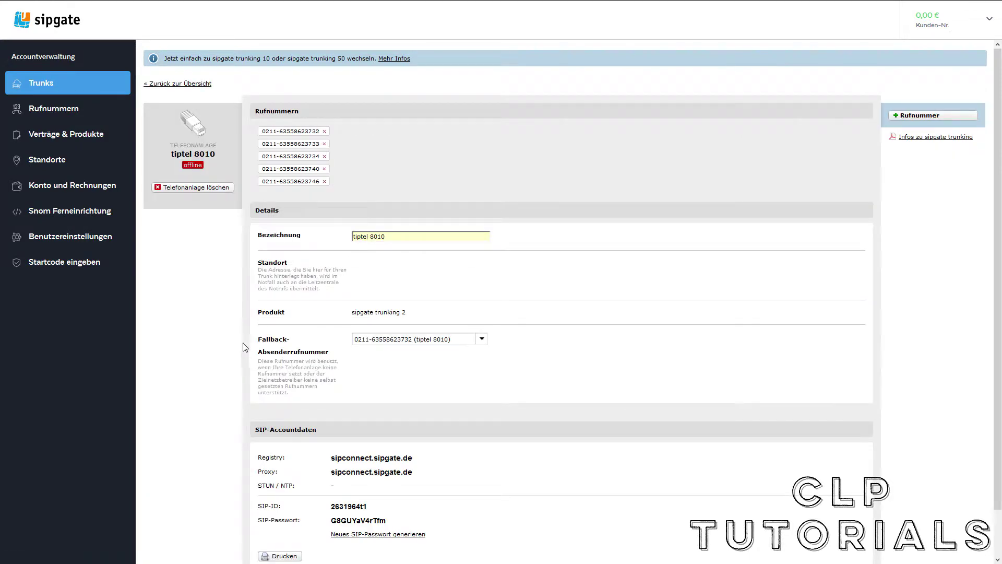
drag(255, 429, 306, 438)
click(323, 433)
Step: Log out of sipgate and switch to the Phonalisa web interface, logging in with the saved credentials
click(956, 32)
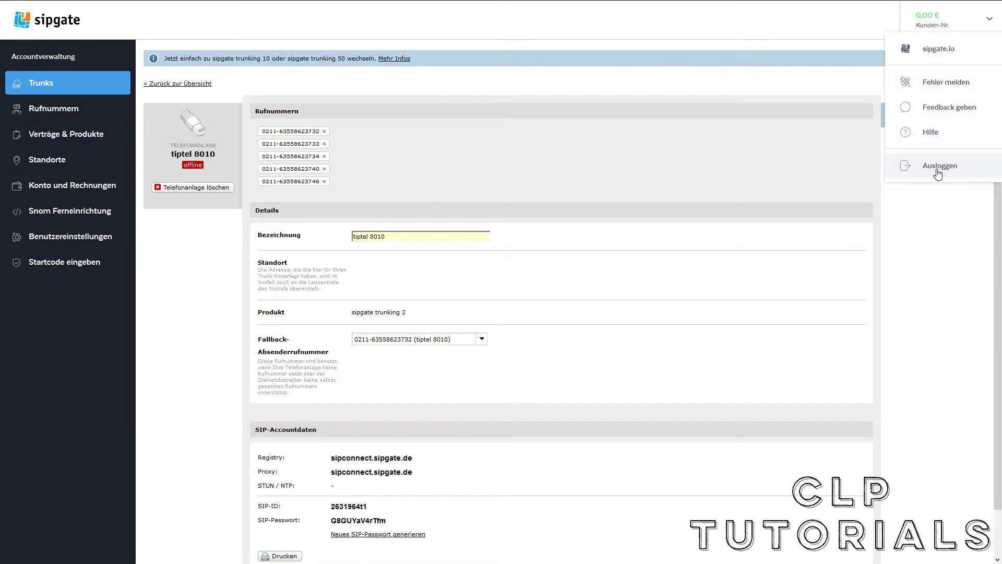
click(911, 165)
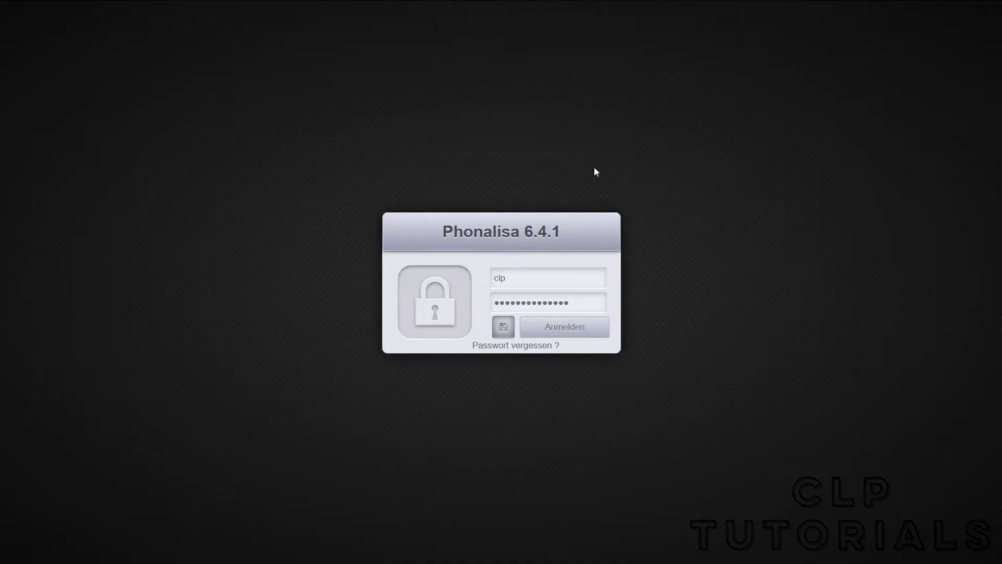
click(539, 333)
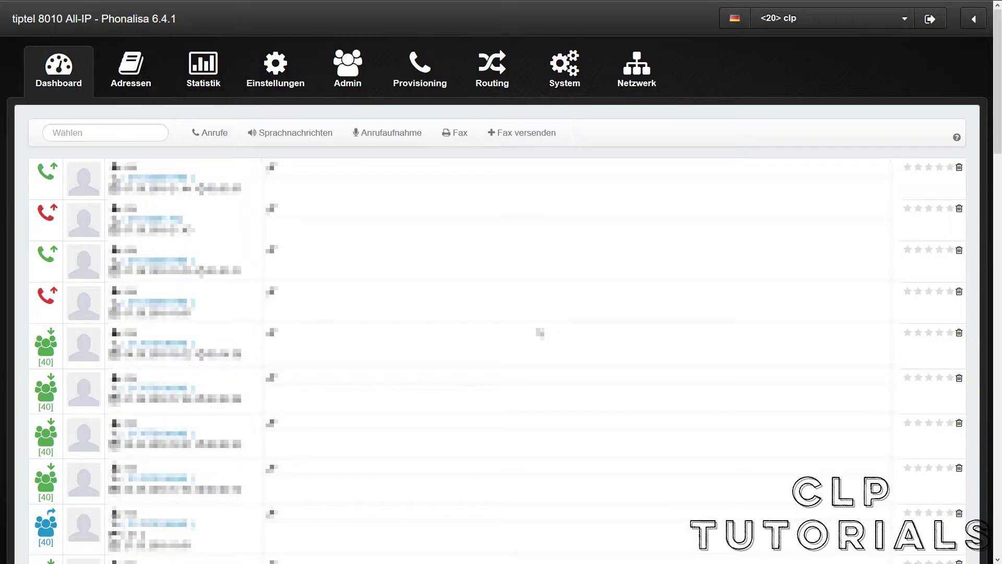
Step: Start a new gateway in the Phonalisa routing settings with Sipgate trunking as the provider
click(493, 70)
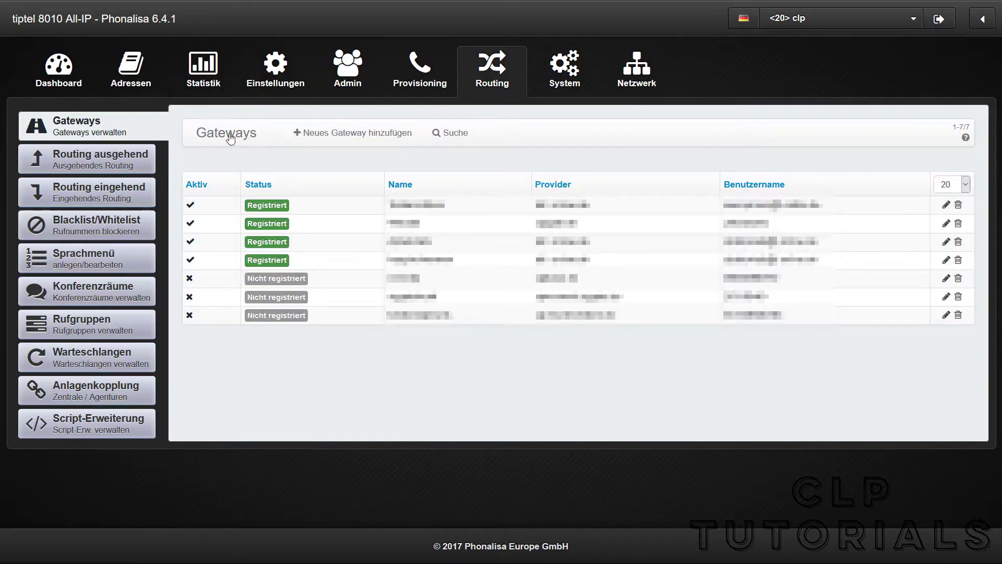
click(371, 136)
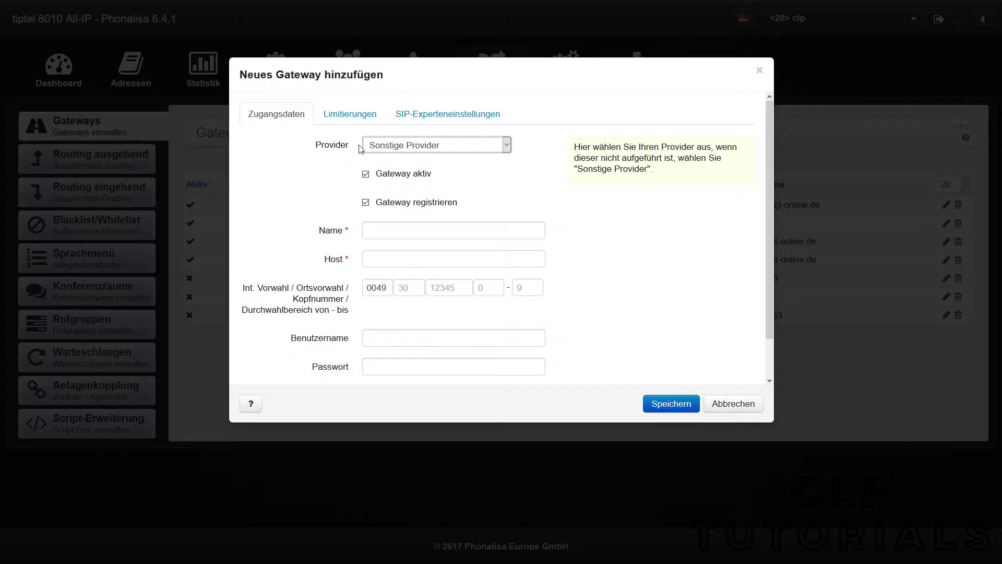
click(478, 148)
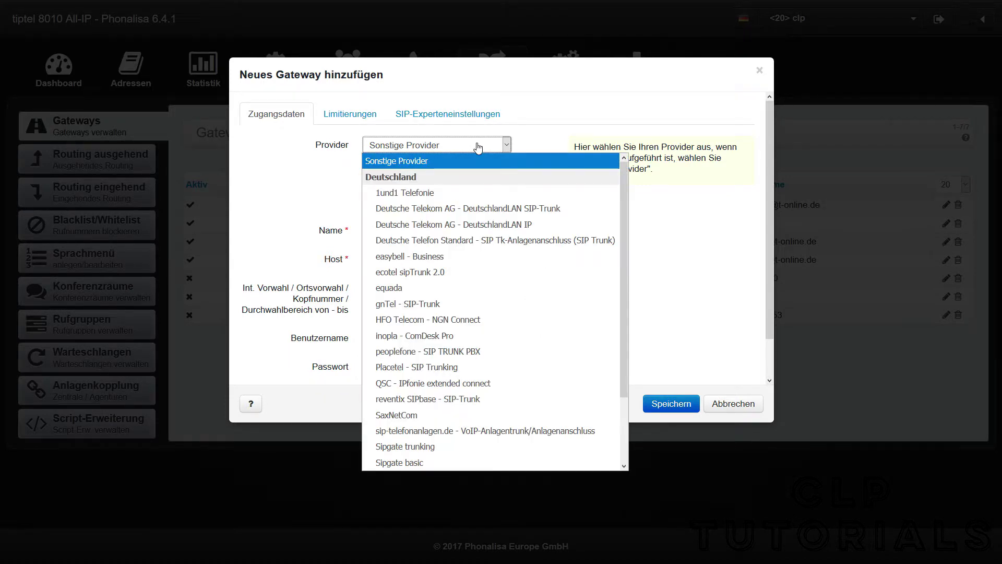
click(443, 449)
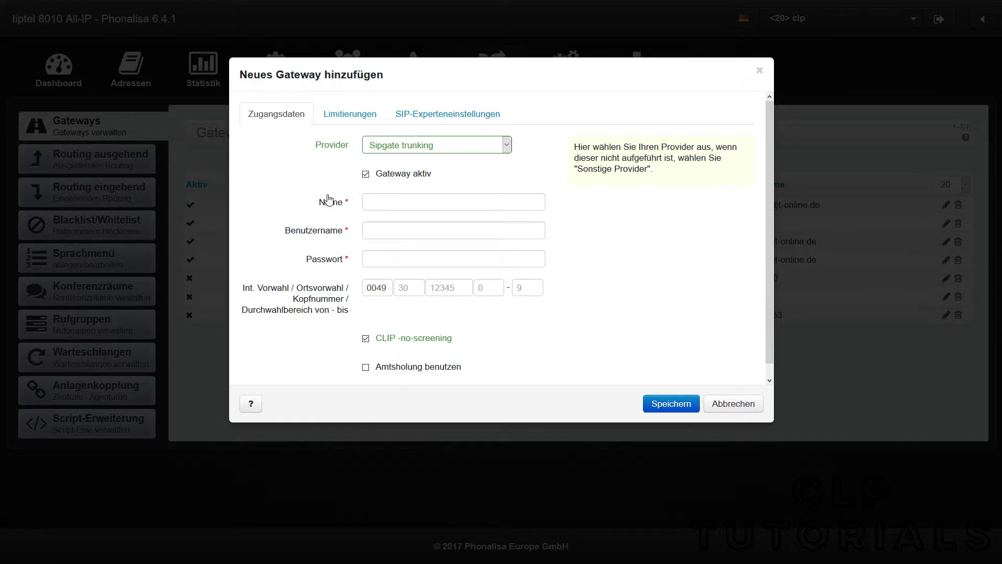
Step: Name the new gateway sipgatetrunk
click(398, 205)
click(389, 233)
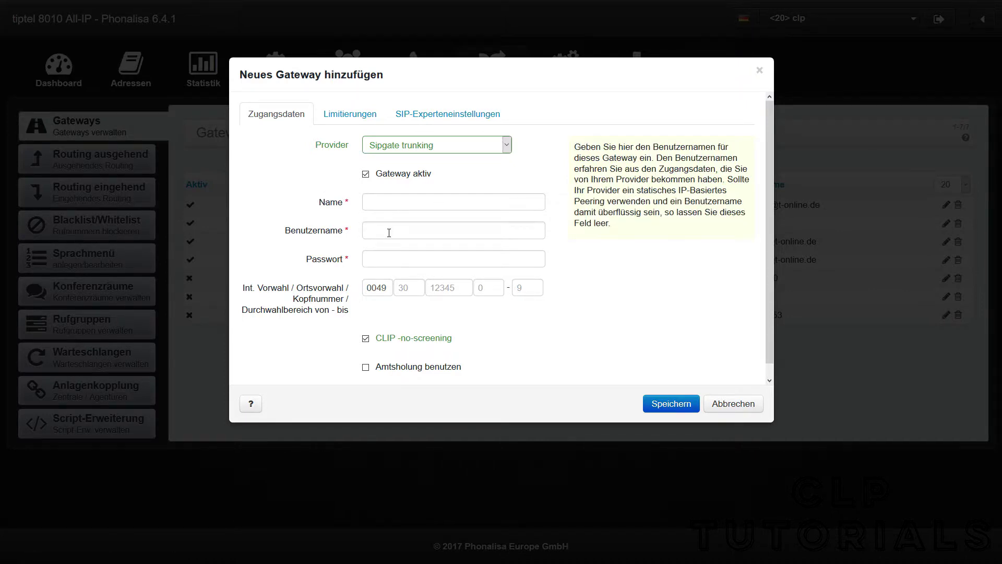
click(371, 260)
click(376, 227)
key(shift+Tab)
click(372, 199)
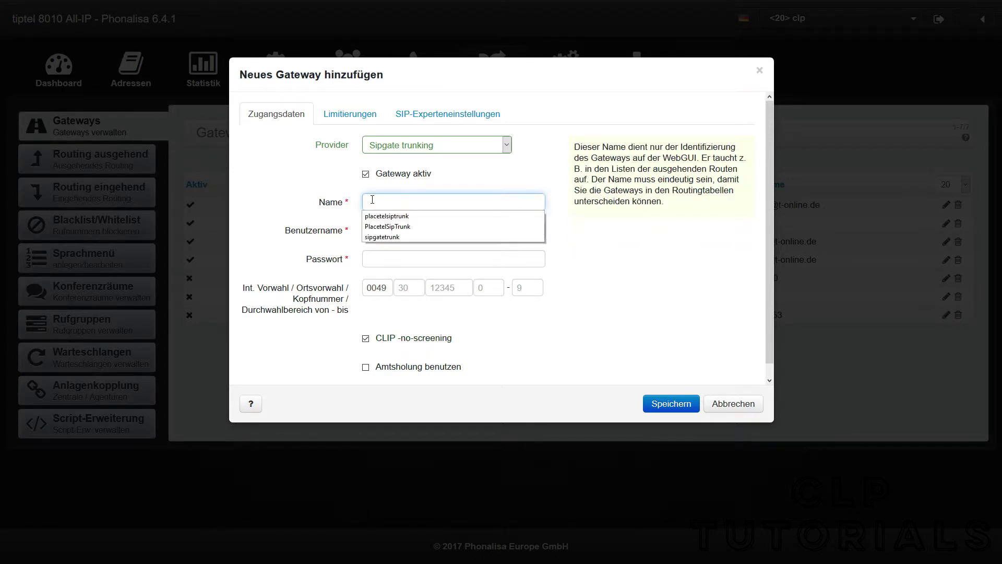
click(382, 237)
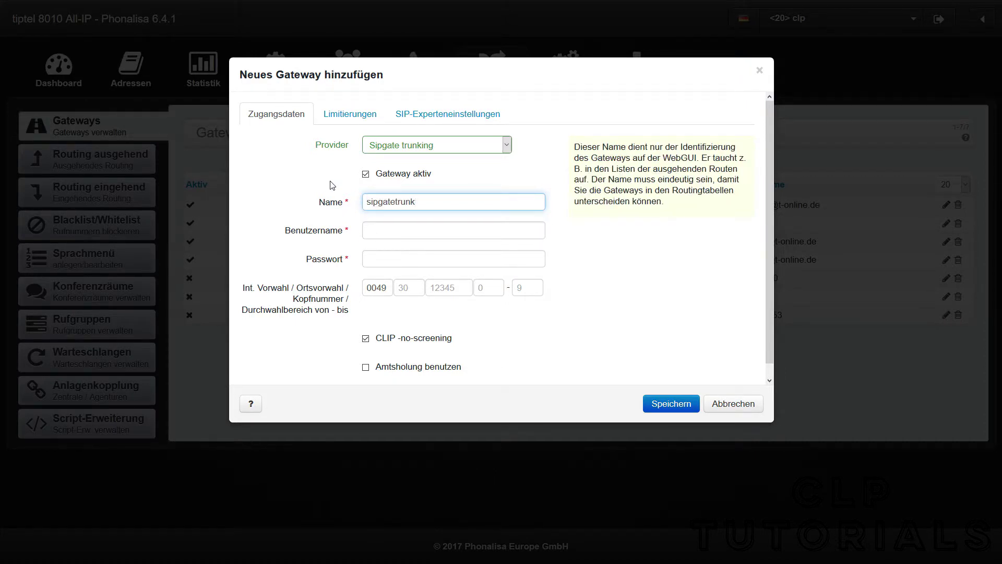
Step: Fill in the gateway's SIP username, SIP password and phone number block with direct-dial range 32 to 35, and disable CLIP -no-screening
mouse_move(375, 238)
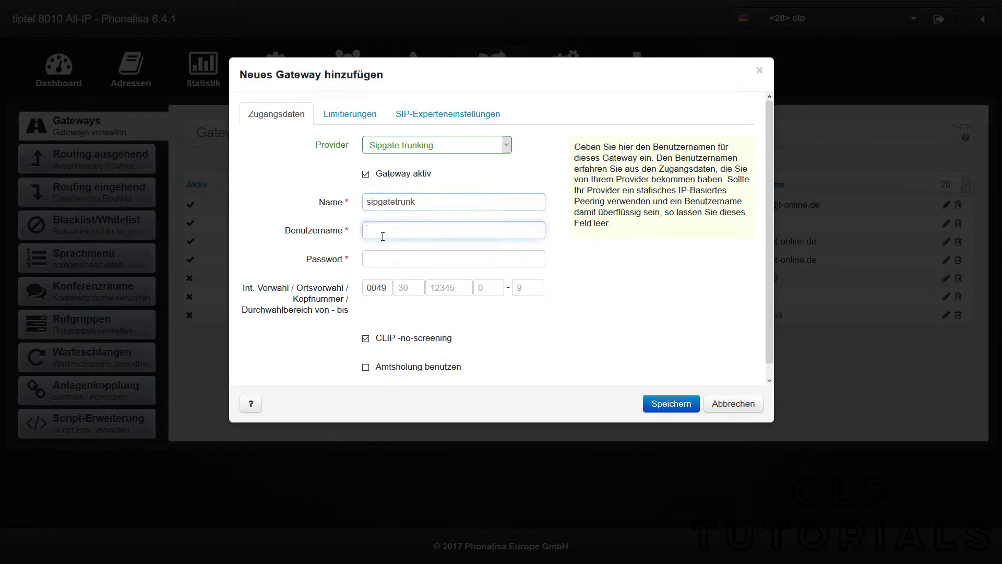
click(381, 255)
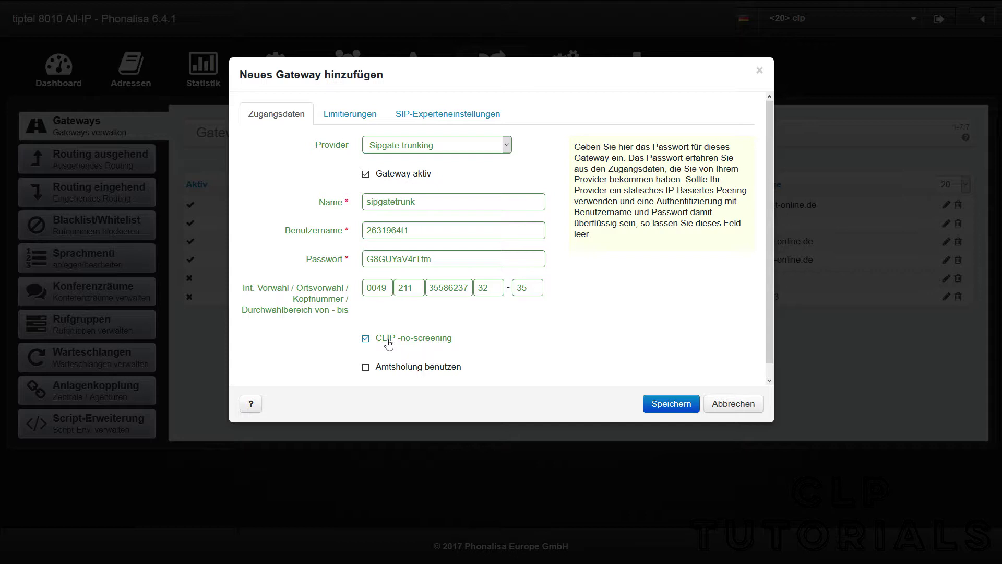
mouse_move(528, 289)
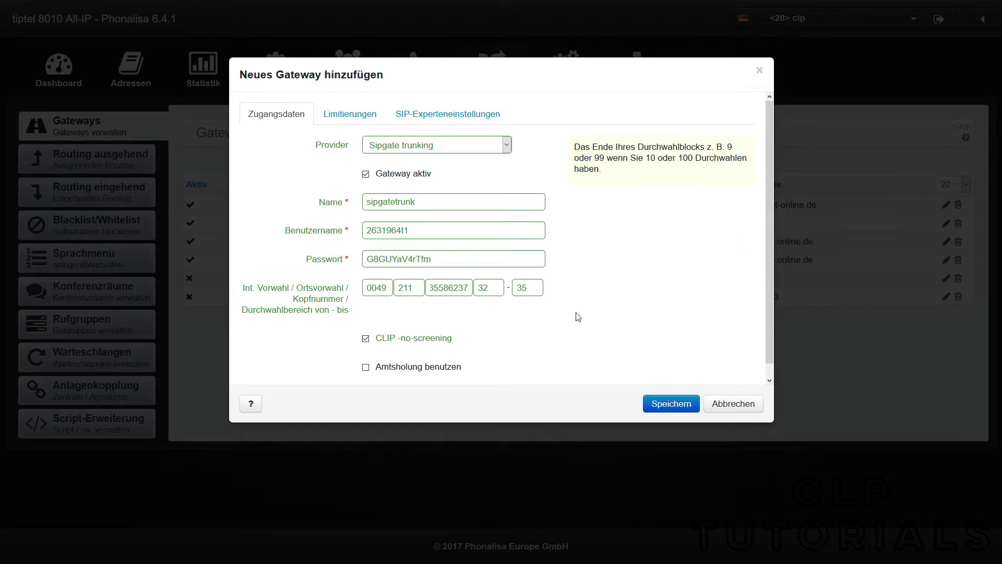
click(440, 342)
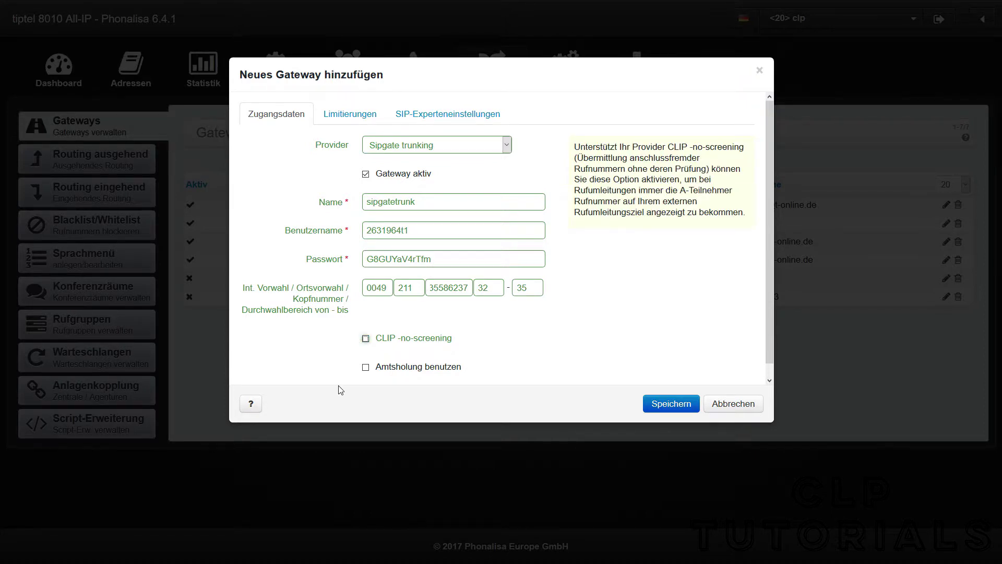
Step: Try the Amtsholung option for the gateway with the digit 0, and disable it again
click(365, 371)
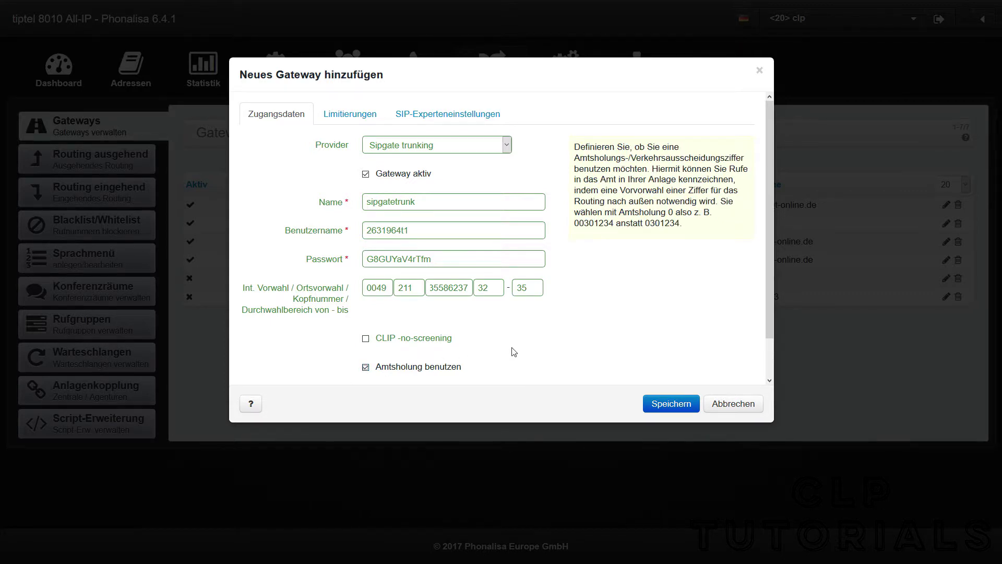
scroll(514, 352, down, 1)
click(459, 352)
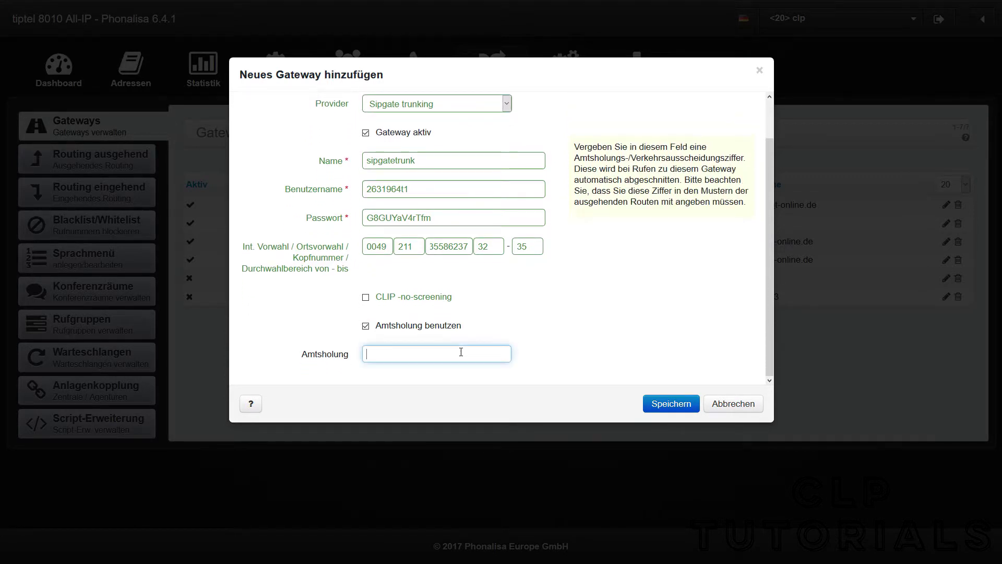
text(0)
click(546, 329)
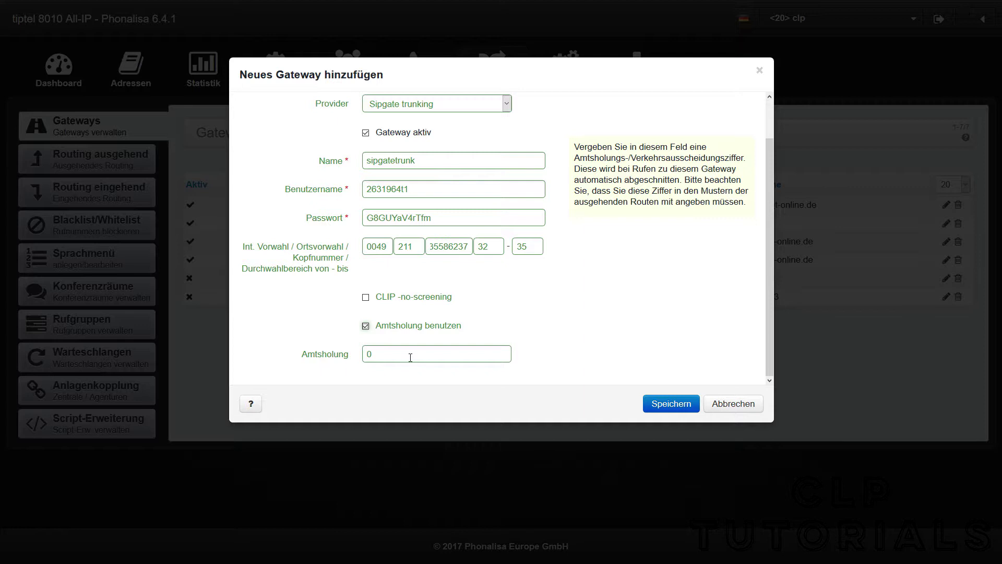
click(432, 330)
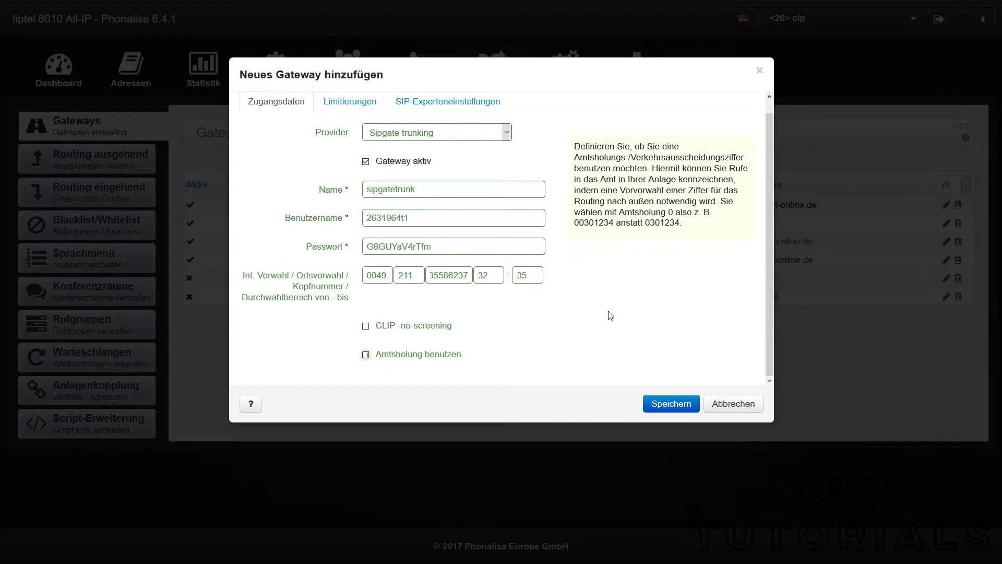
Step: Save the new gateway and open the incoming routing rules for sipgatetrunk
click(673, 407)
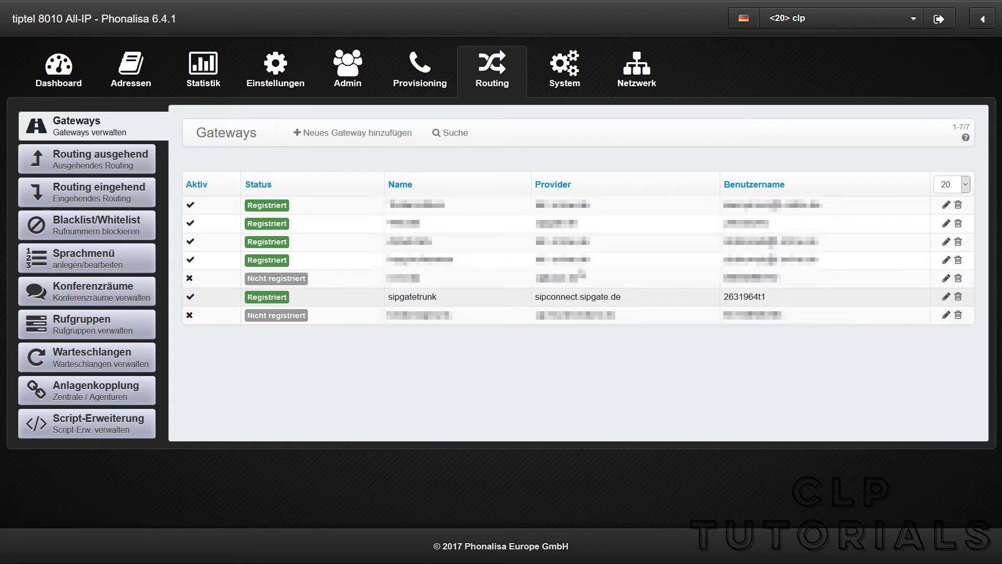
click(108, 199)
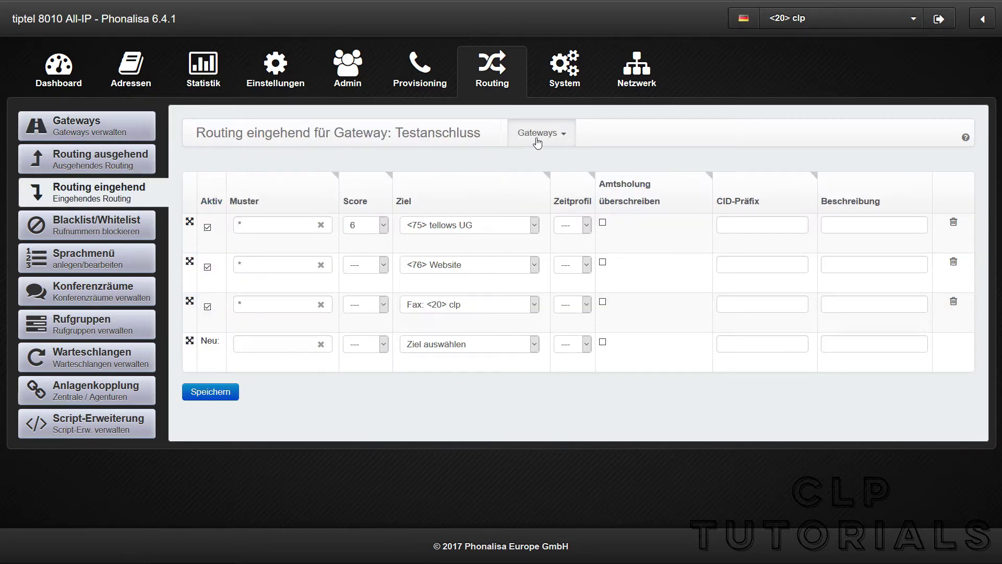
click(563, 137)
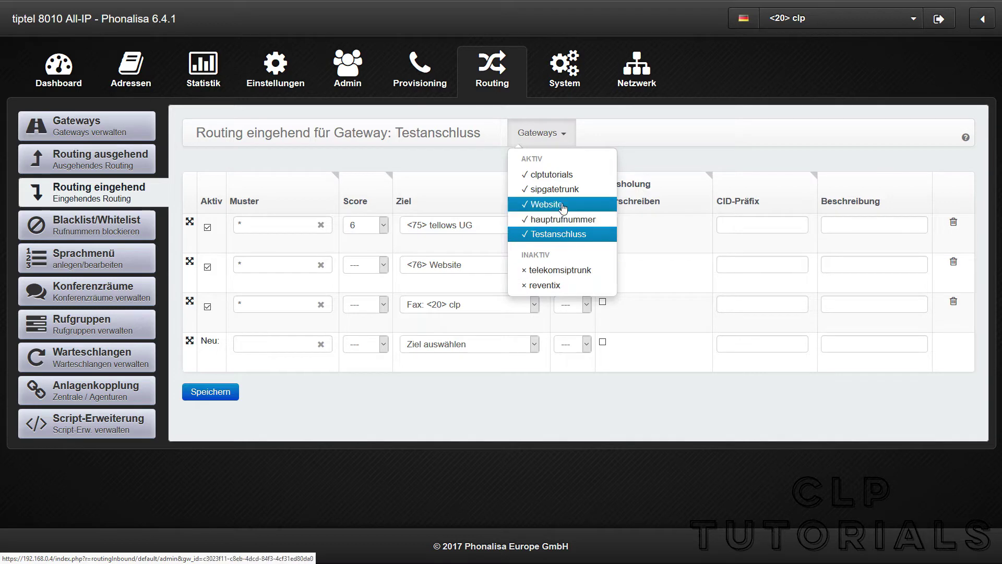
click(547, 192)
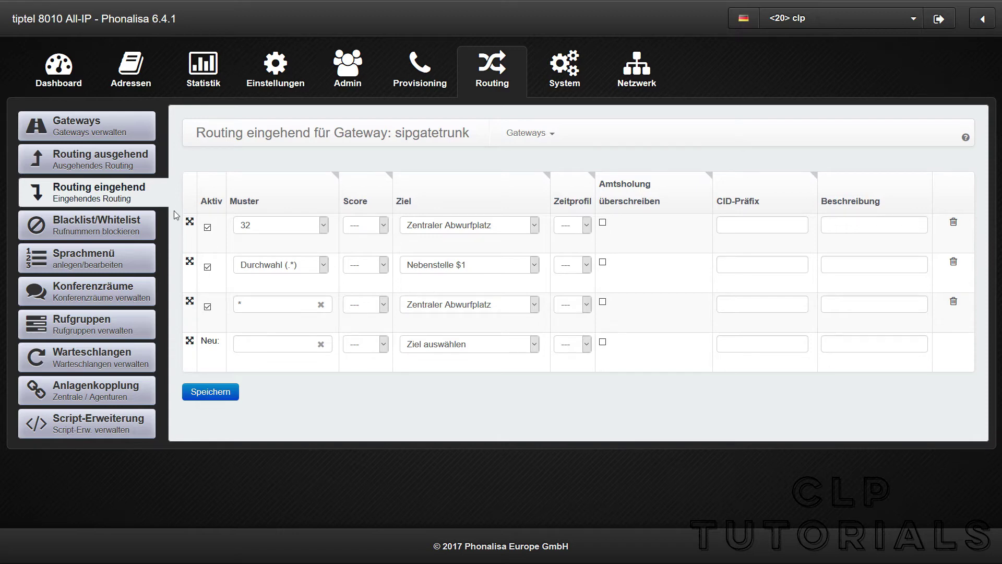
Step: Fill in a new outgoing route without a user or group restriction, using pattern * and the sipgatetrunk gateway
click(52, 159)
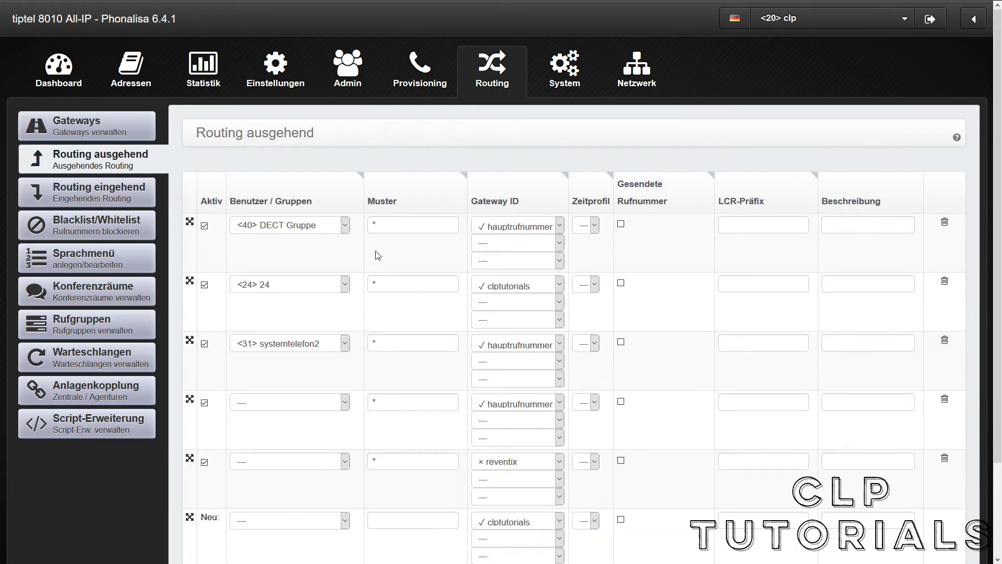
scroll(367, 254, down, 3)
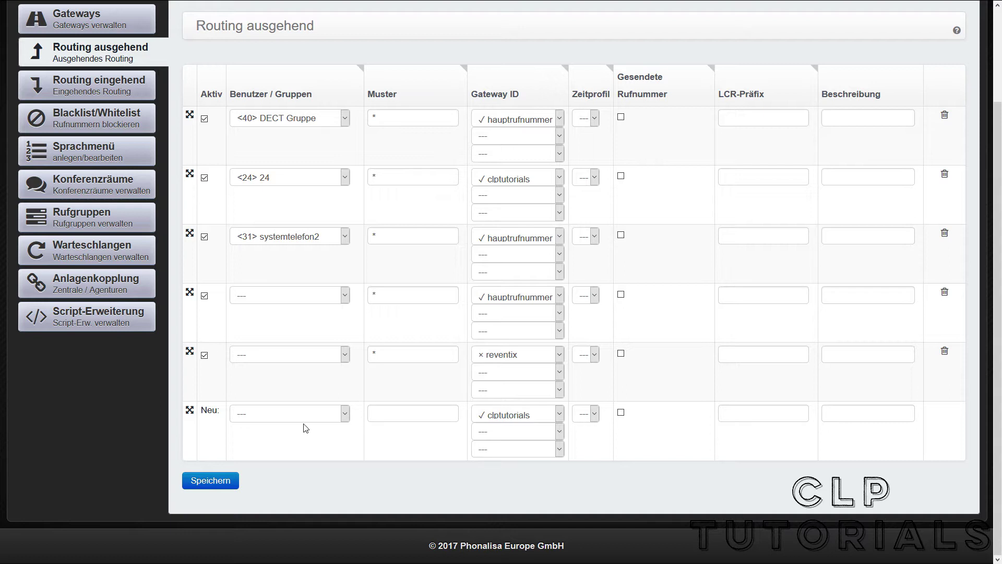
click(267, 421)
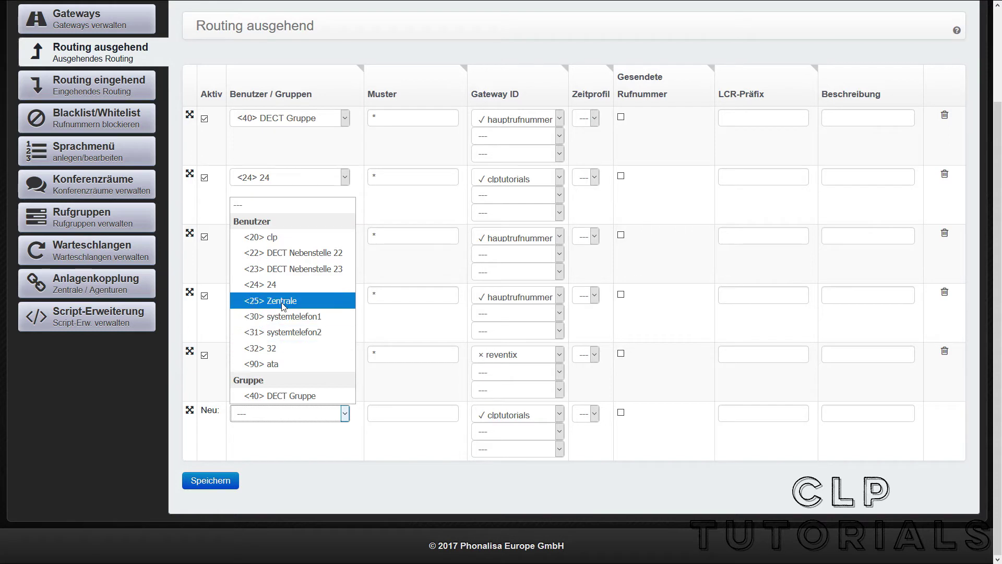
click(247, 206)
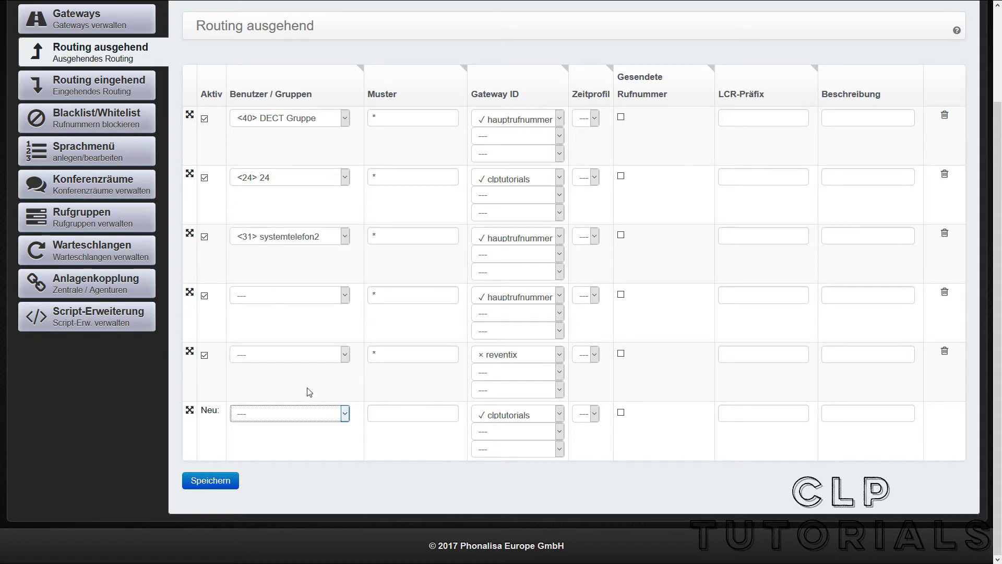
click(379, 415)
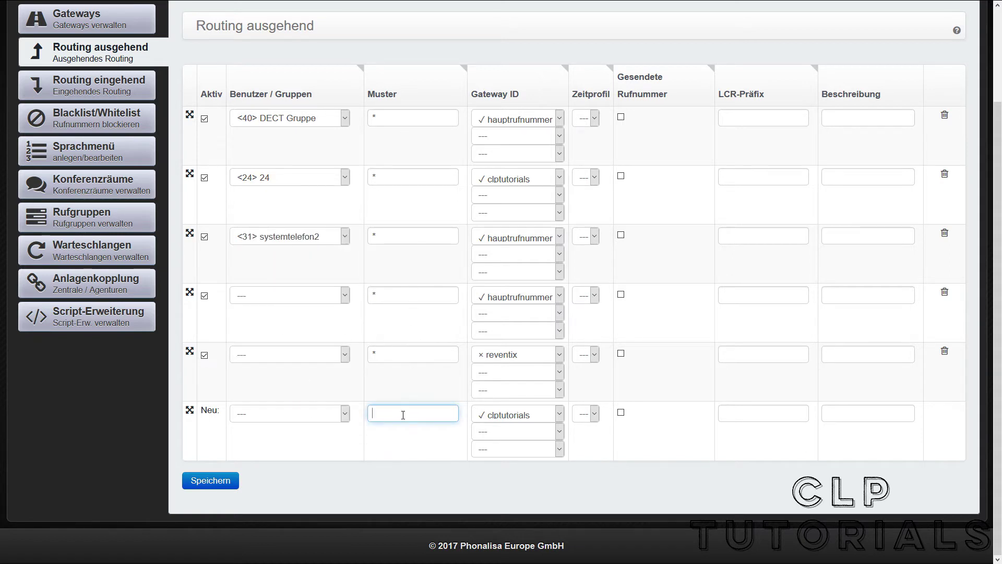
text(*)
click(525, 414)
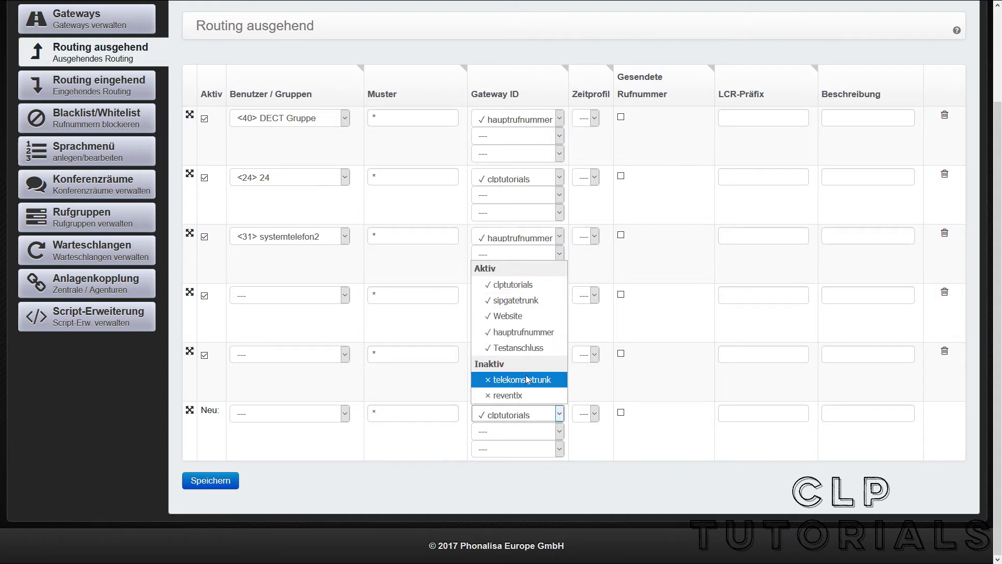
click(522, 301)
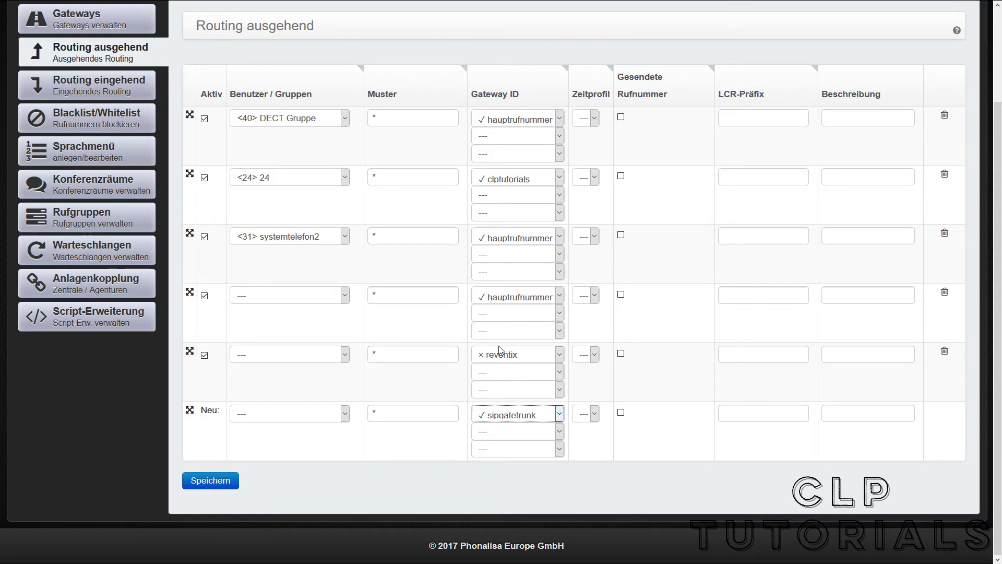
Step: Move the new sipgatetrunk route to the first position, save the outgoing routing and log out
drag(191, 413, 191, 176)
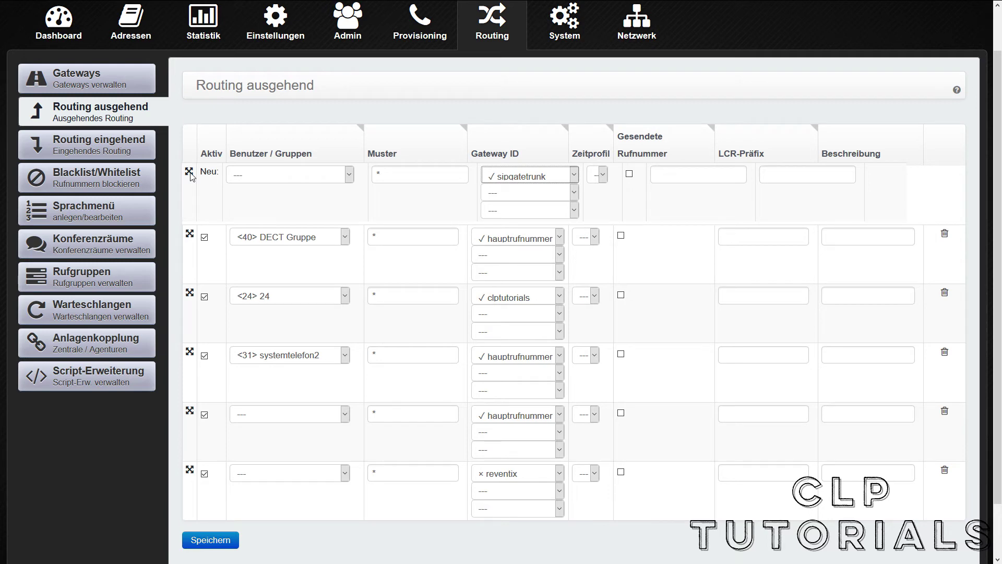
drag(191, 176, 204, 175)
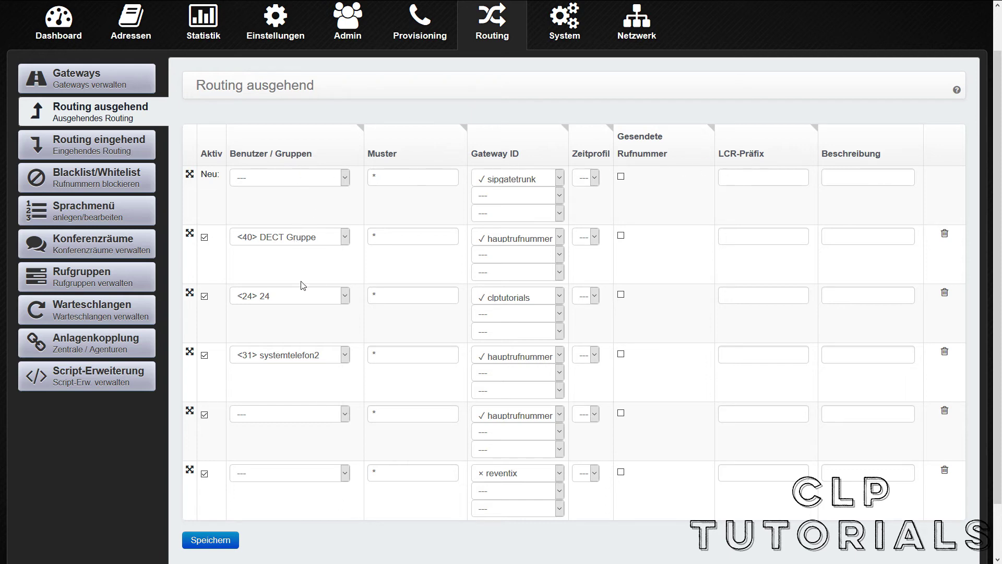
click(210, 541)
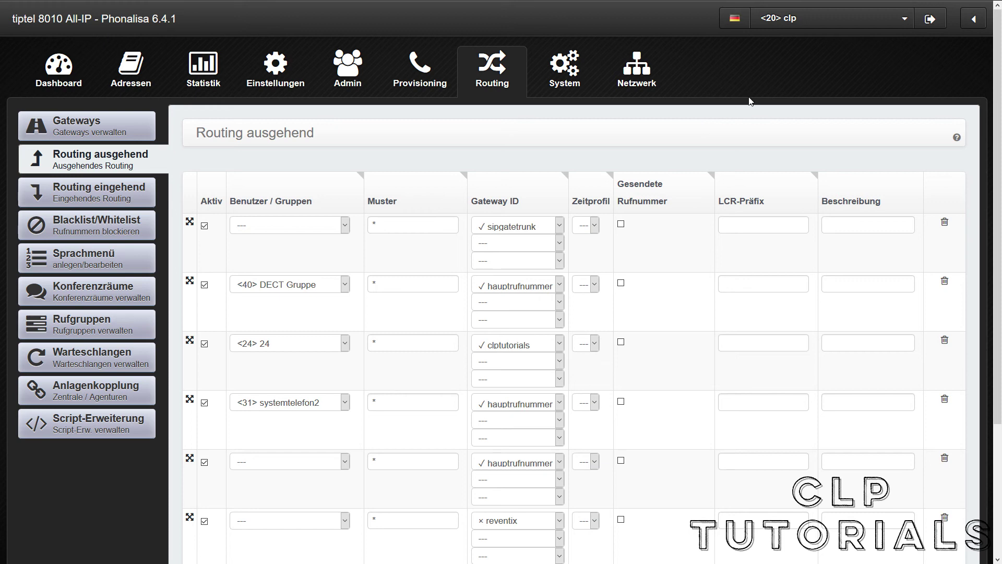
click(925, 26)
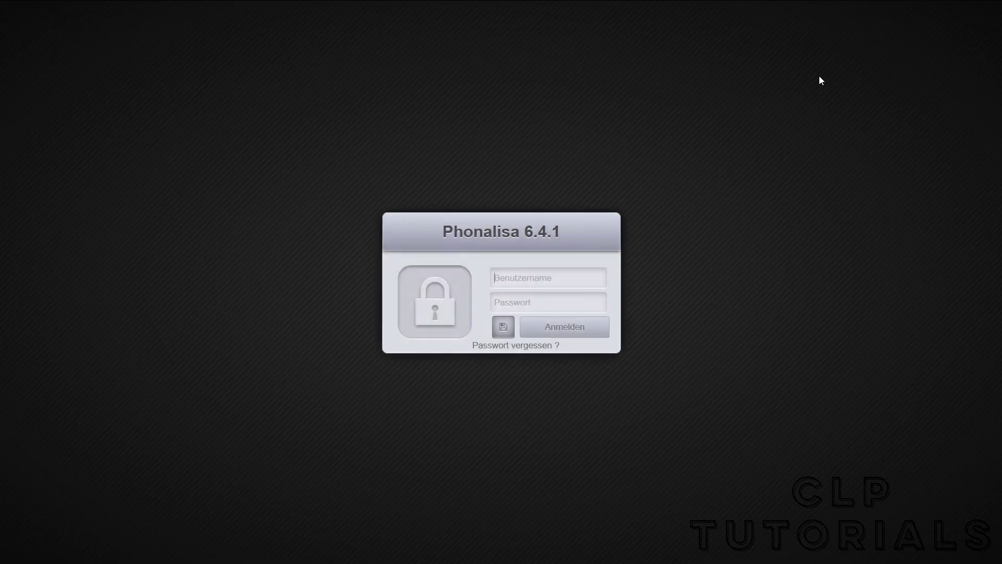